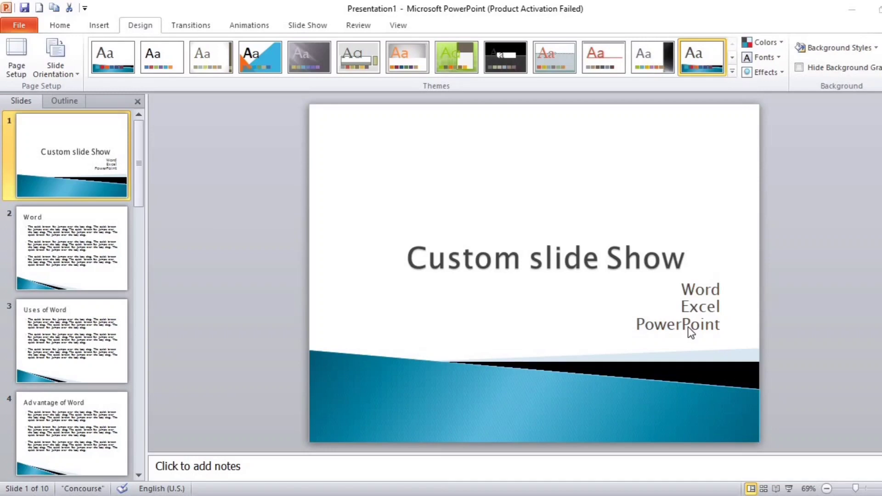
- Remove the existing Word custom show via Slide Show > Custom Shows, leaving the list empty
click(314, 26)
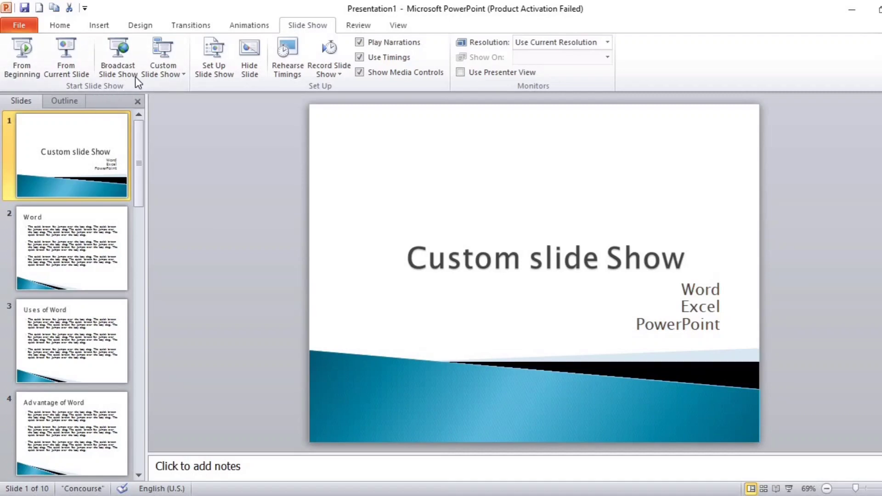
click(161, 74)
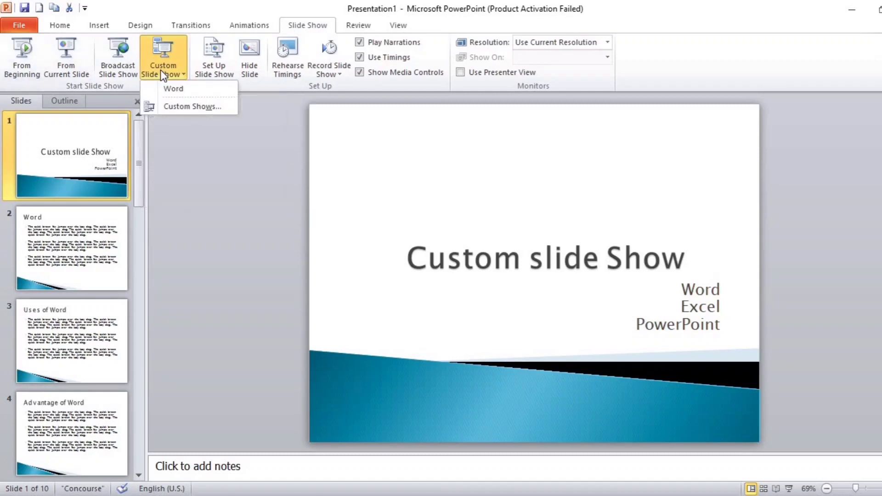
click(176, 106)
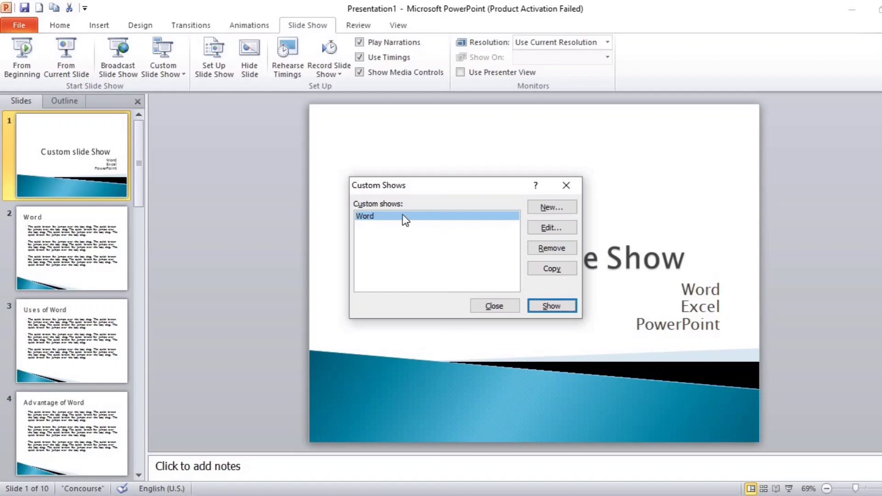
click(544, 246)
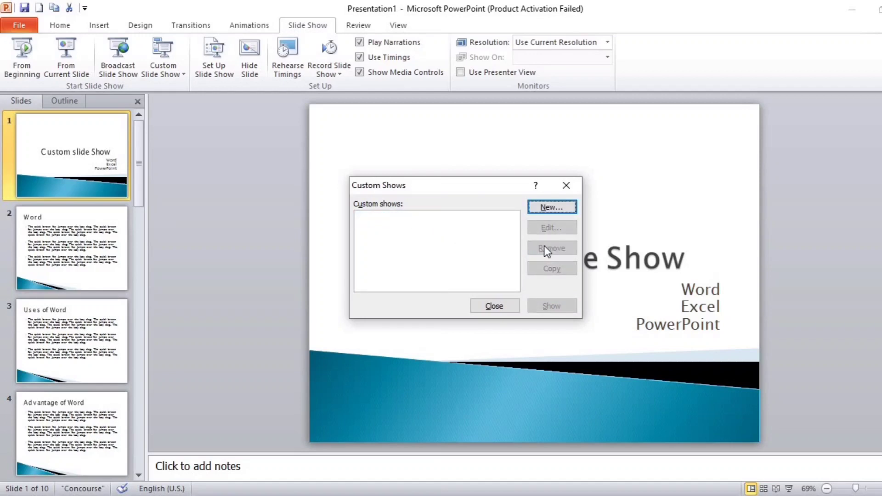
- Start a new custom show named 'Word' and add the Word, Uses of Word and Advantage of Word slides
click(552, 209)
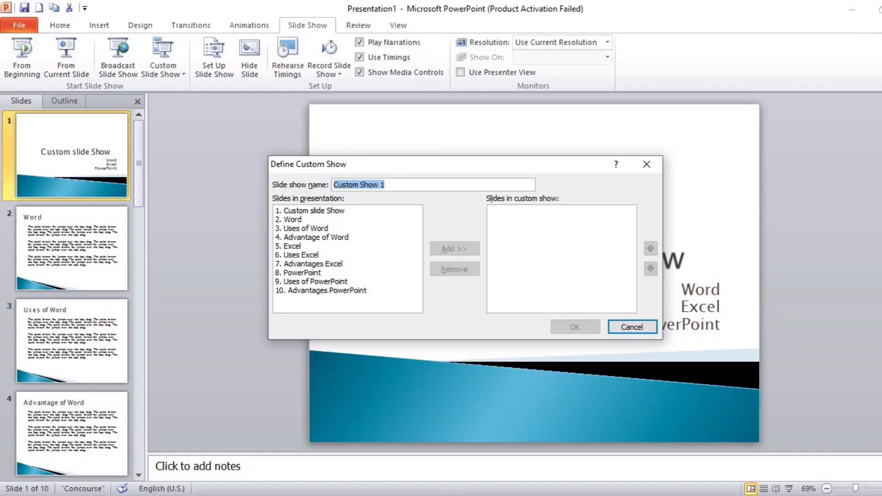
text(Word)
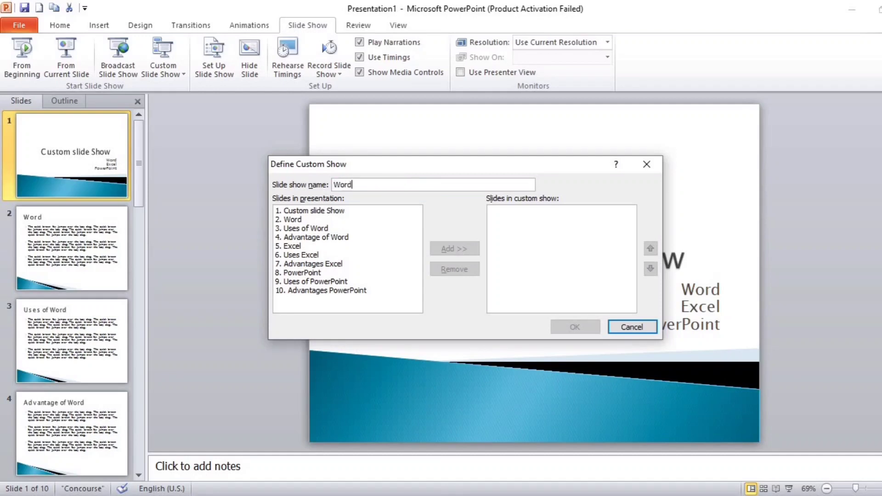
click(301, 221)
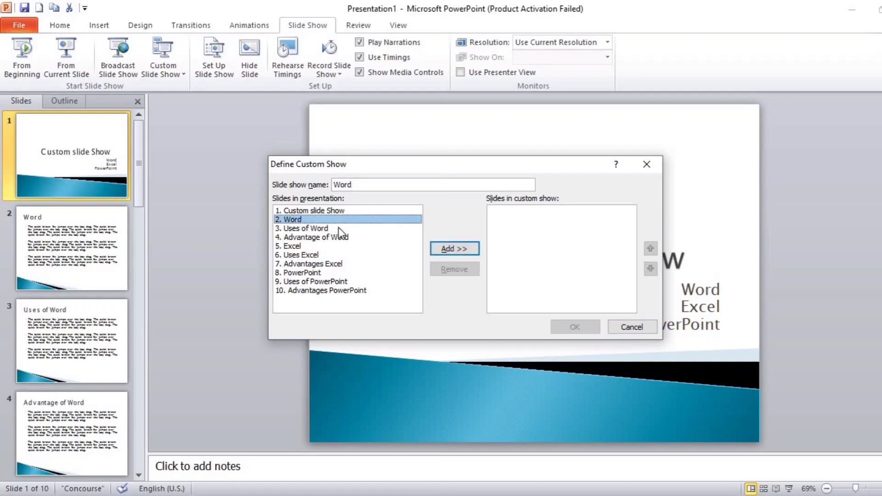
click(457, 250)
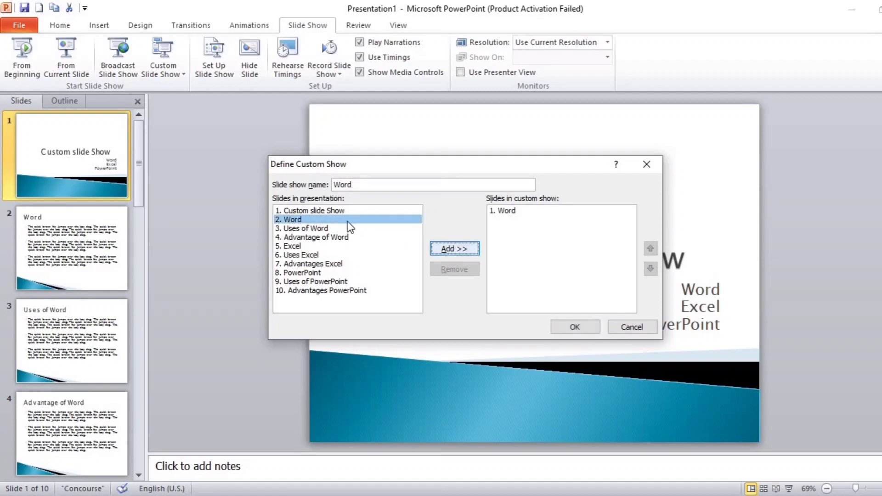
click(312, 227)
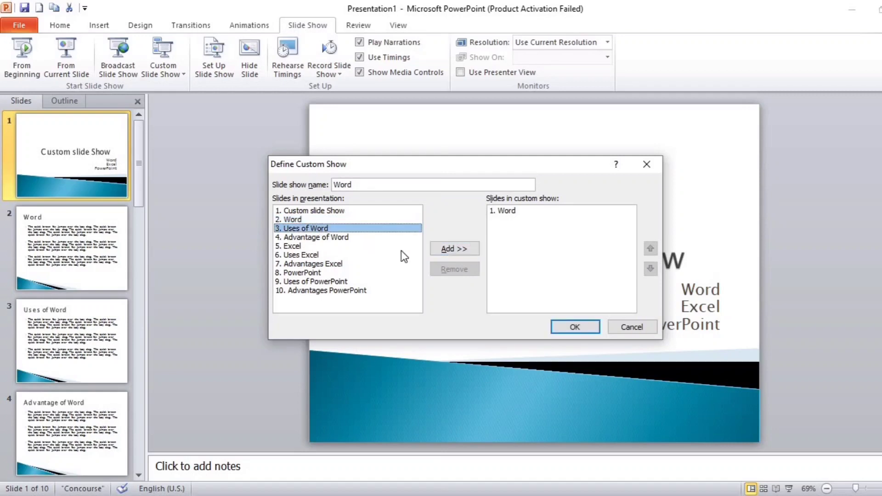
click(444, 252)
click(353, 238)
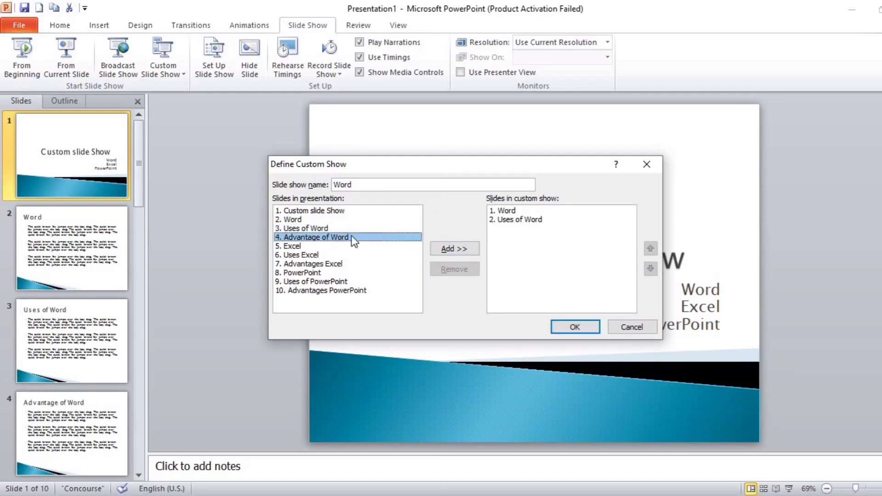
click(444, 248)
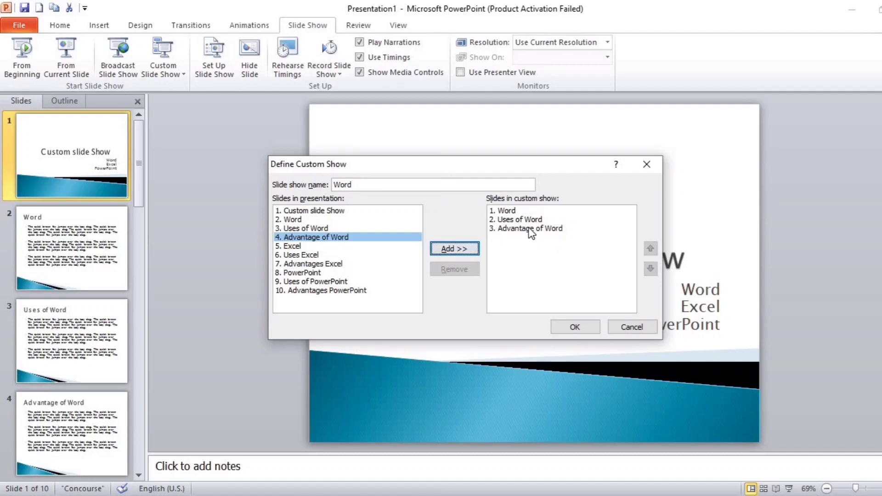
- Move Advantage of Word to the top and back, remove it, then re-add it as third slide
click(530, 229)
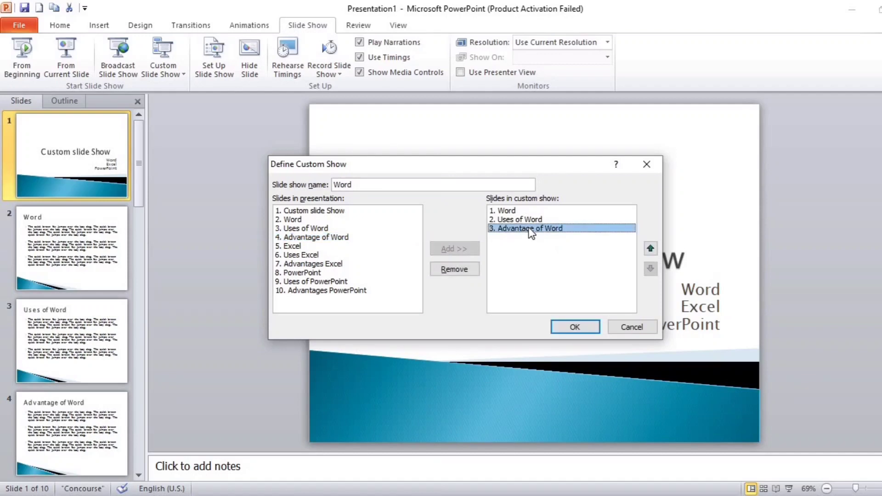
click(651, 247)
click(652, 247)
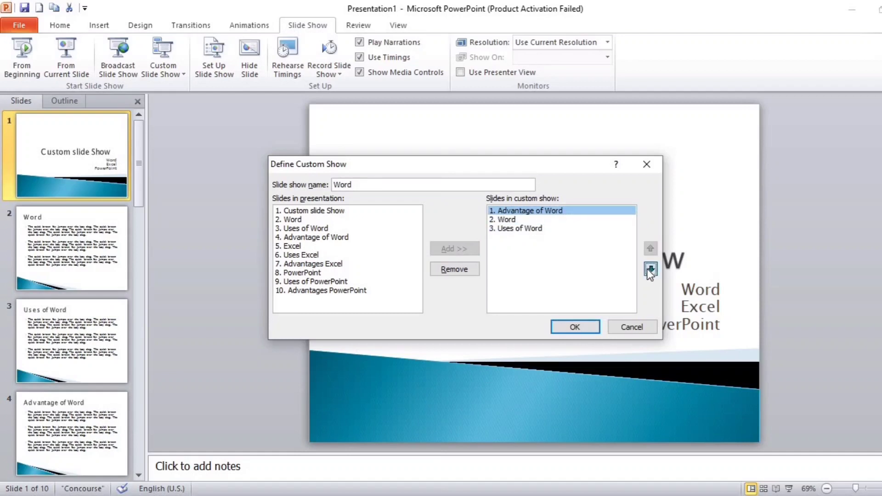
click(648, 270)
click(647, 270)
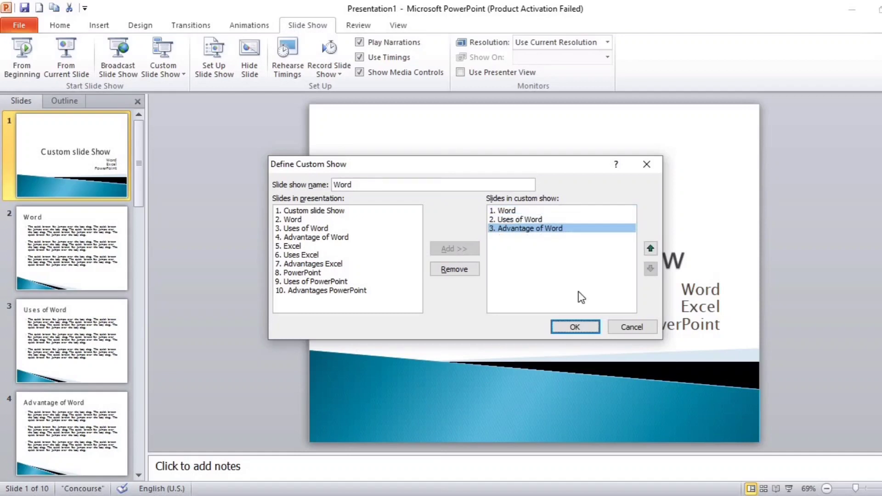
click(464, 269)
click(464, 269)
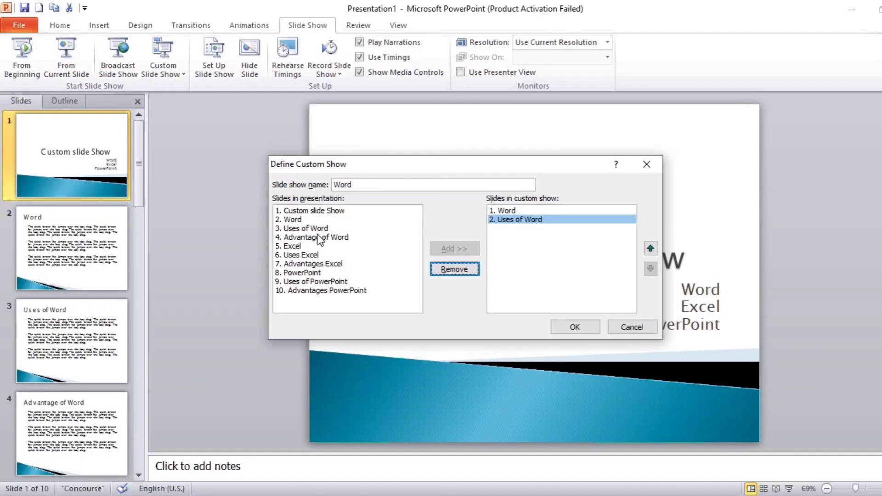
double_click(320, 237)
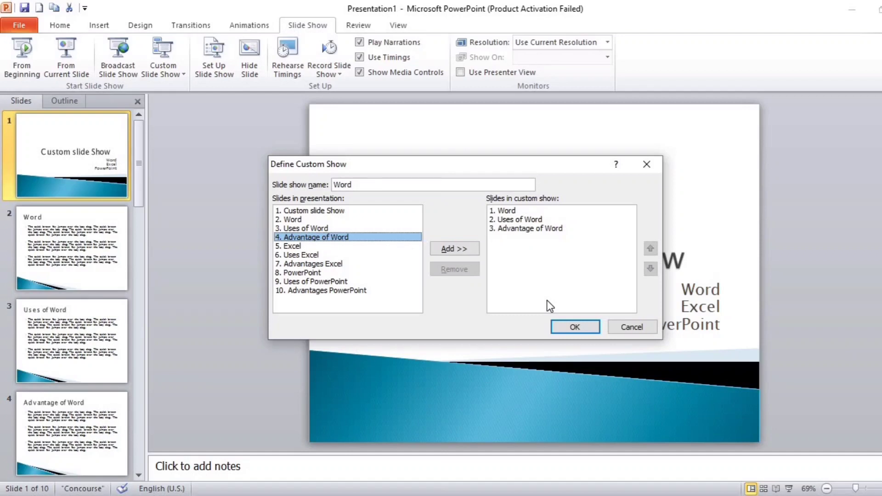
- Save the Word custom show, make and delete a Copy of Word, then reopen Word for editing
click(572, 321)
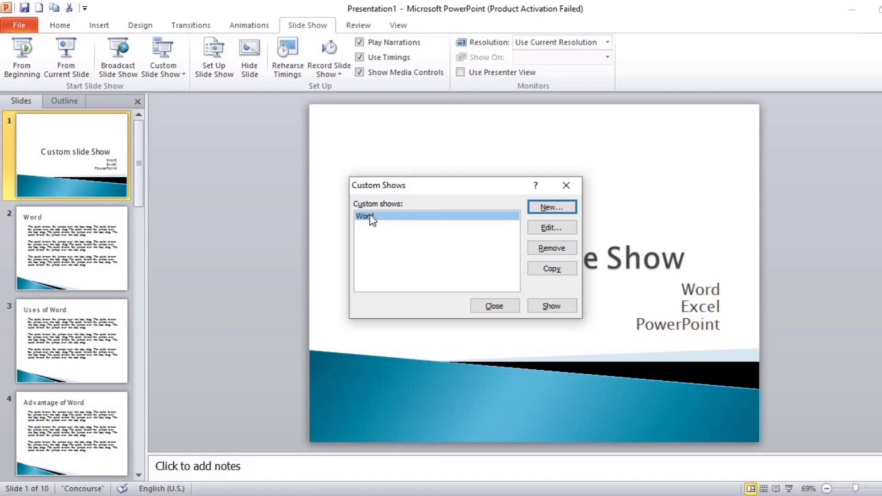
click(542, 267)
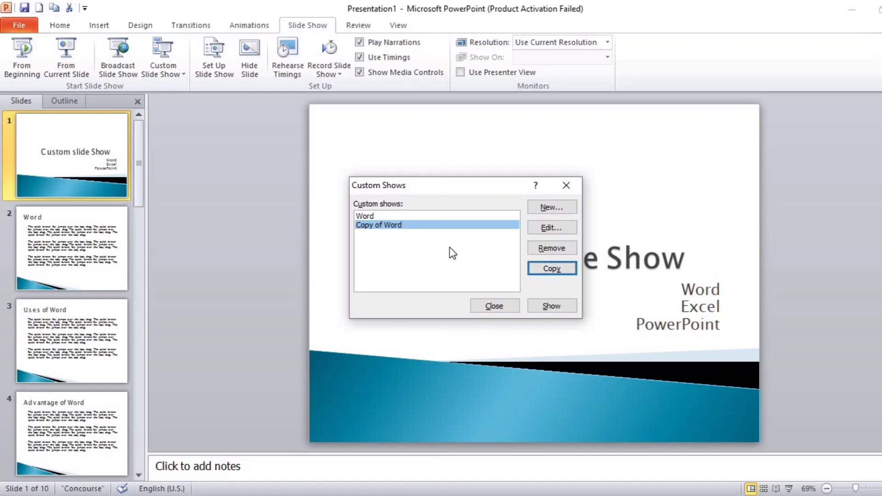
click(550, 248)
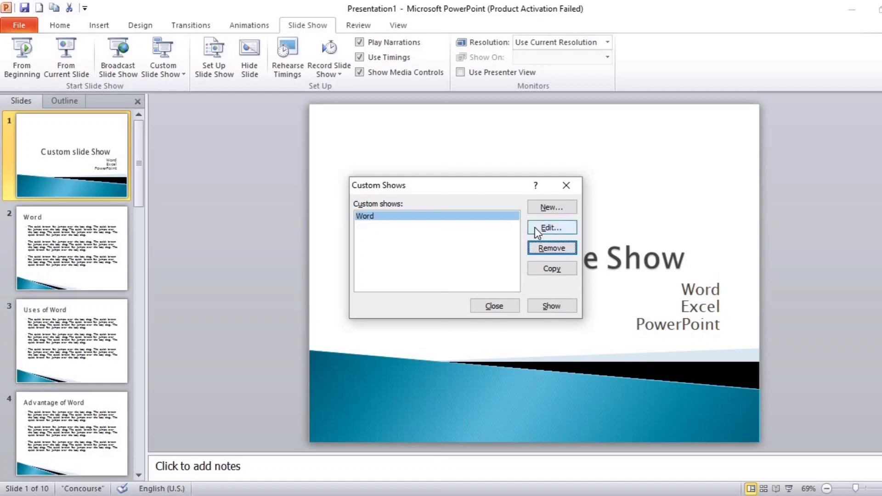
click(536, 229)
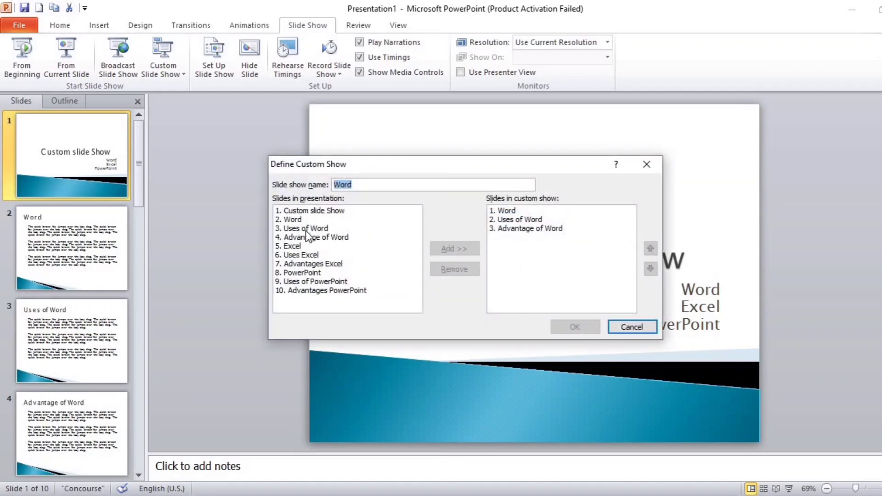
- Add the Custom slide Show title slide, move it to first place in Word, and save
click(312, 211)
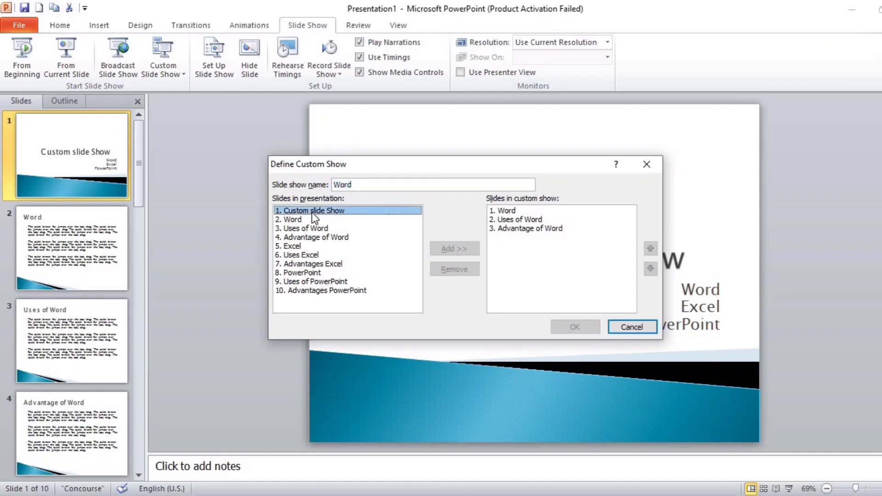
click(465, 247)
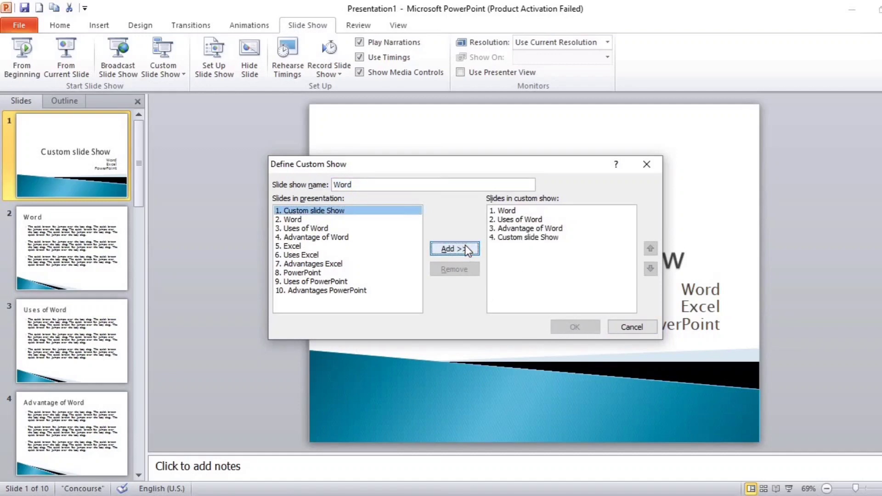
click(568, 237)
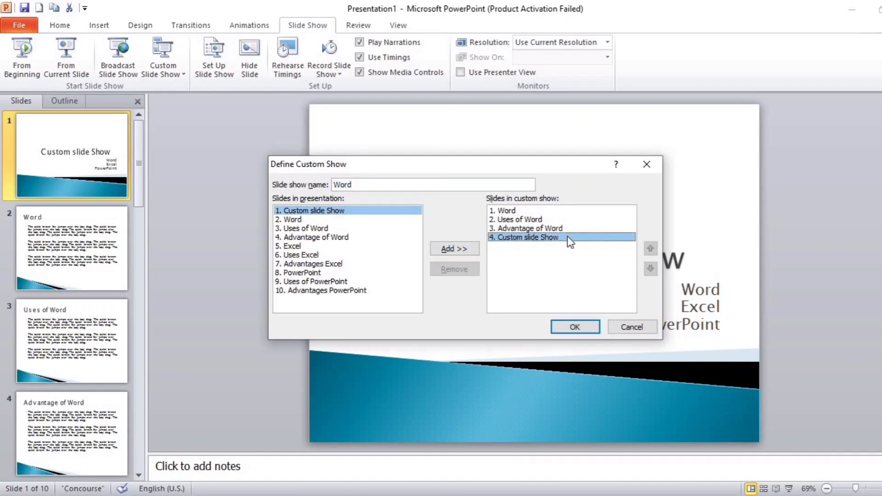
click(651, 246)
click(651, 246)
click(651, 248)
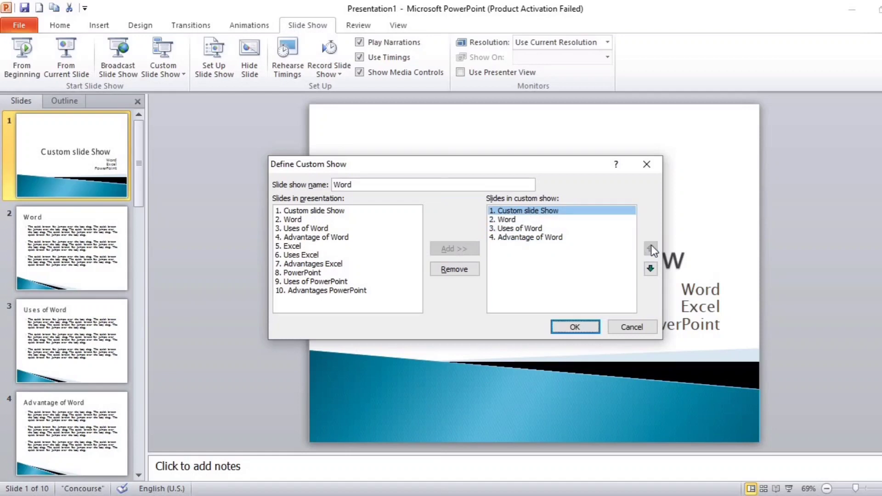
click(572, 327)
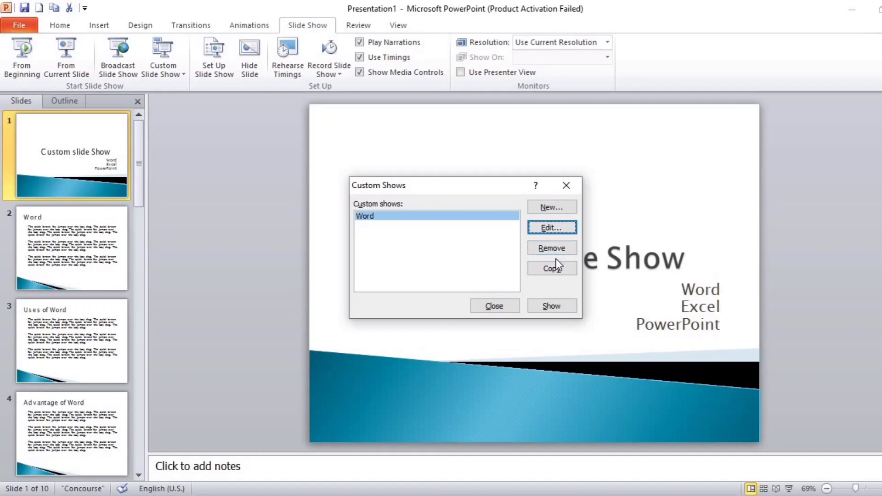
- Play the Word custom show through all its slides and exit at the end-of-show screen
click(548, 309)
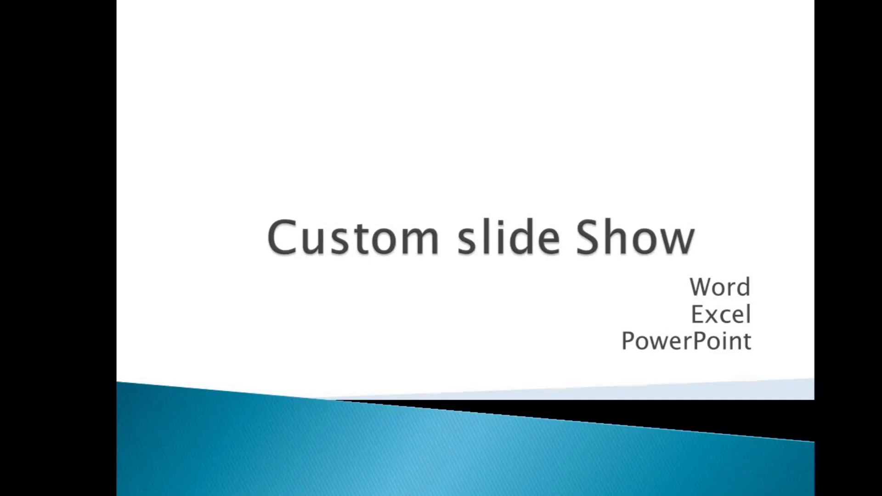
key(Right)
key(Right)
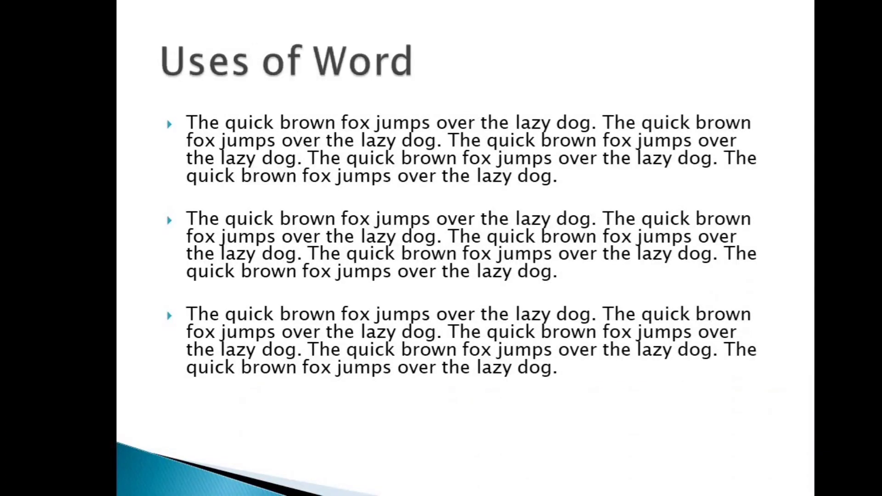
key(Right)
key(Right)
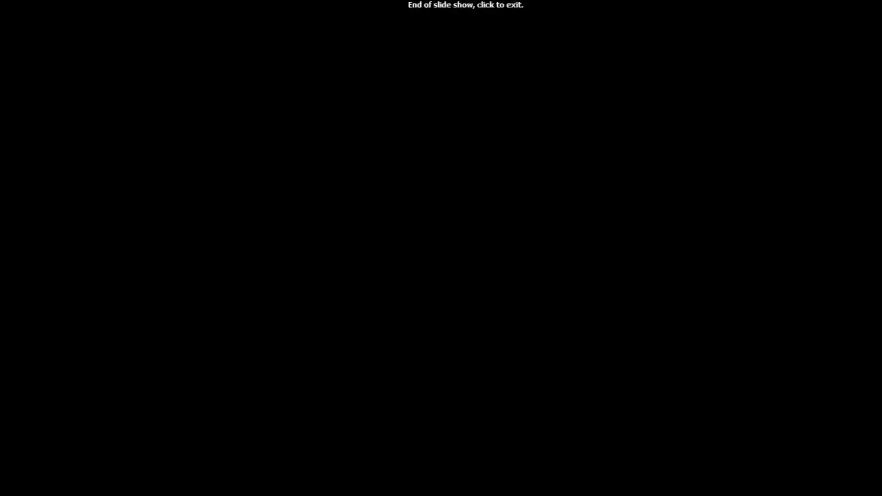
click(549, 315)
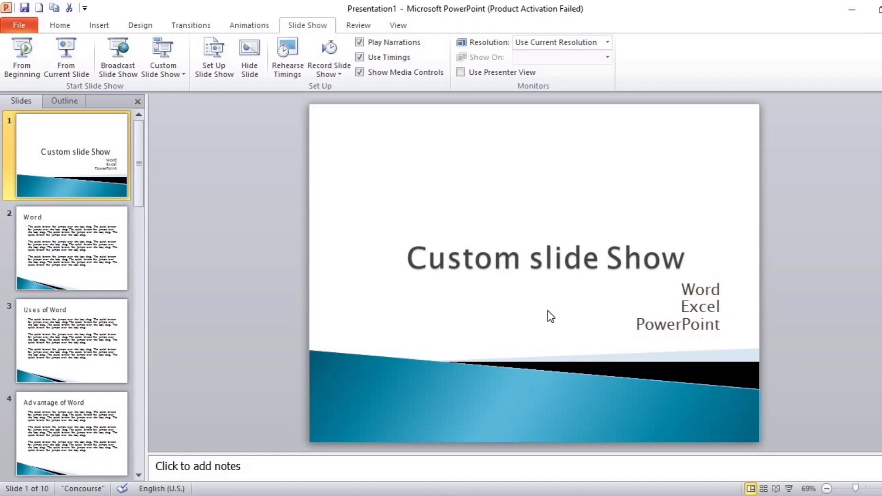
- Start a new custom show with the Custom slide Show, Excel, Uses Excel and Advantages Excel slides
click(164, 72)
click(178, 106)
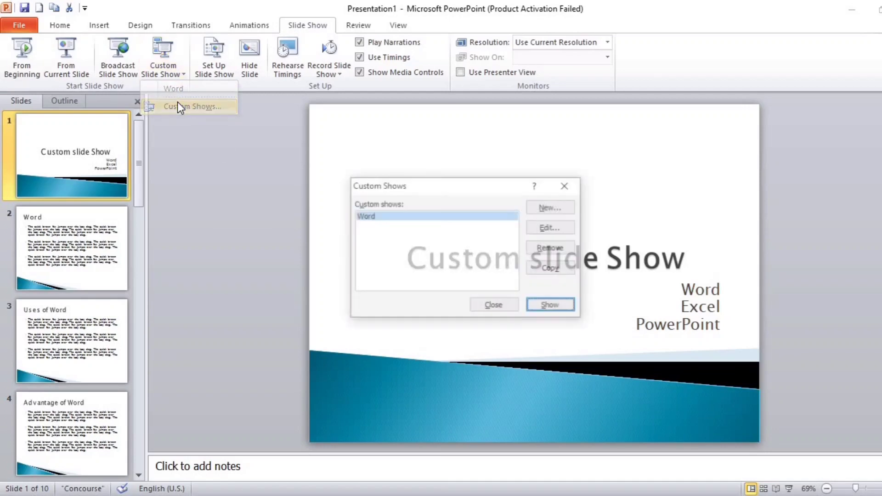
click(549, 202)
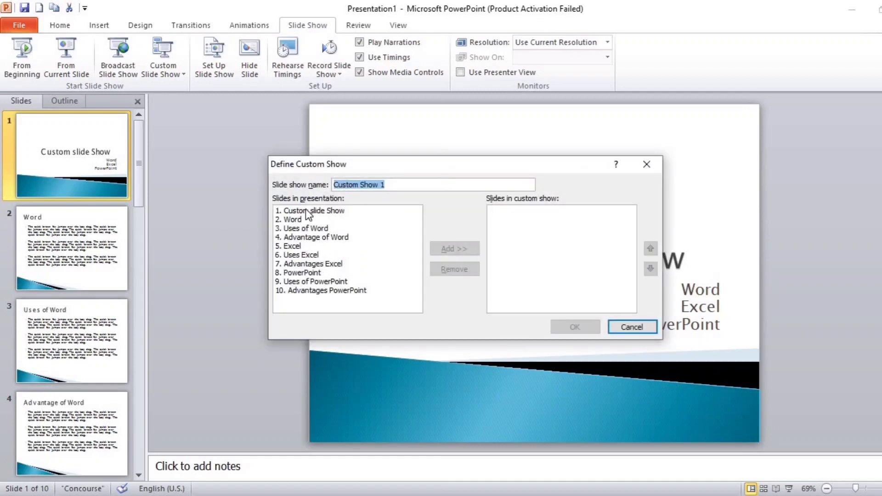
double_click(307, 211)
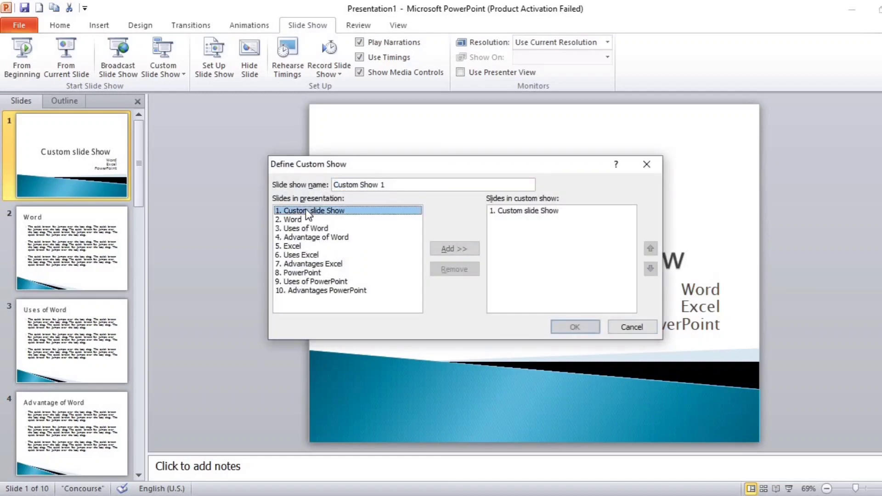
double_click(300, 245)
double_click(299, 255)
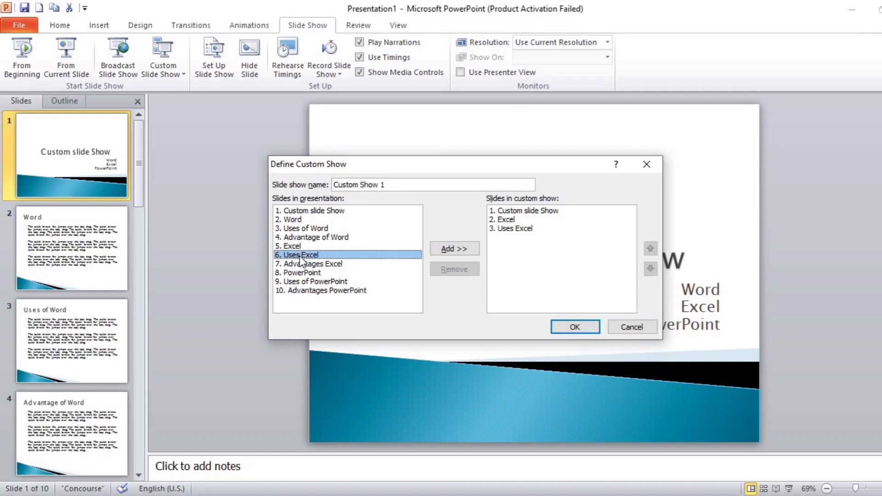
double_click(302, 264)
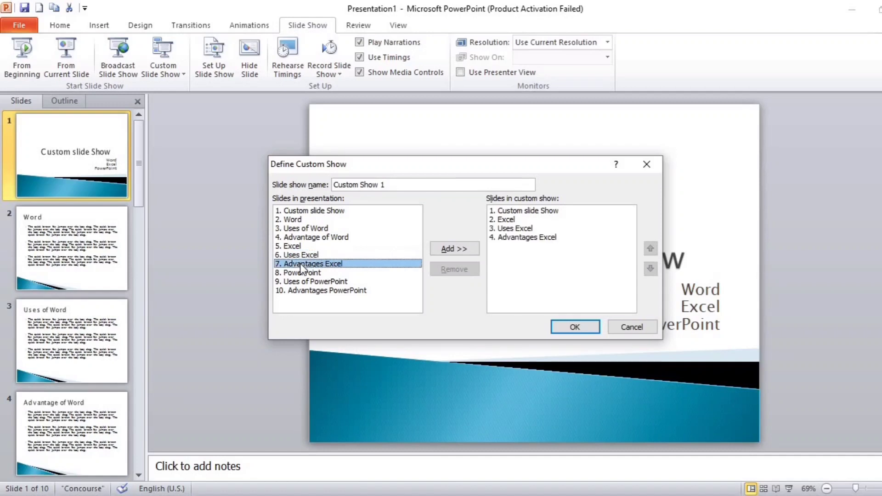
- Rename the show from 'Custom Show 1' to 'Excel' and save it
click(412, 188)
triple_click(412, 188)
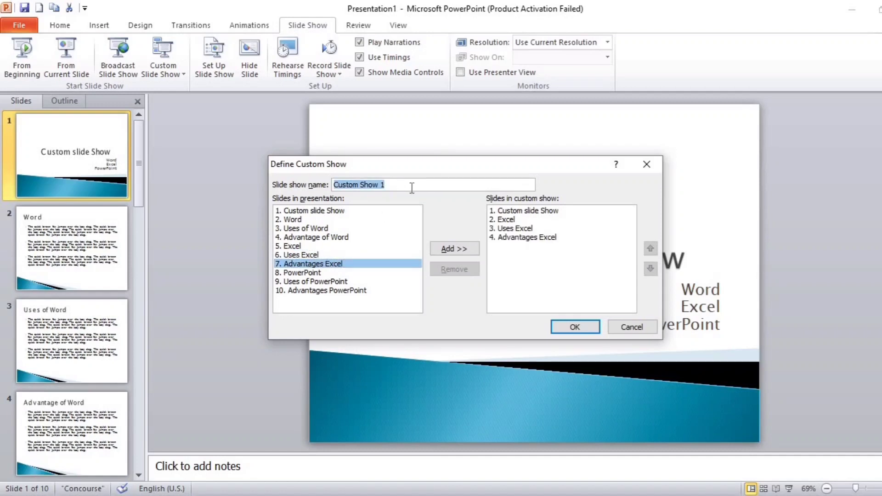
text(Excel)
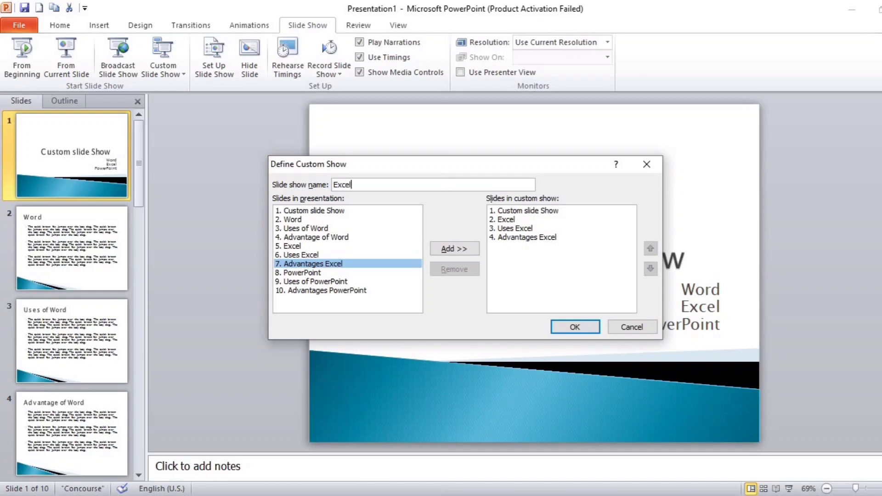
click(561, 328)
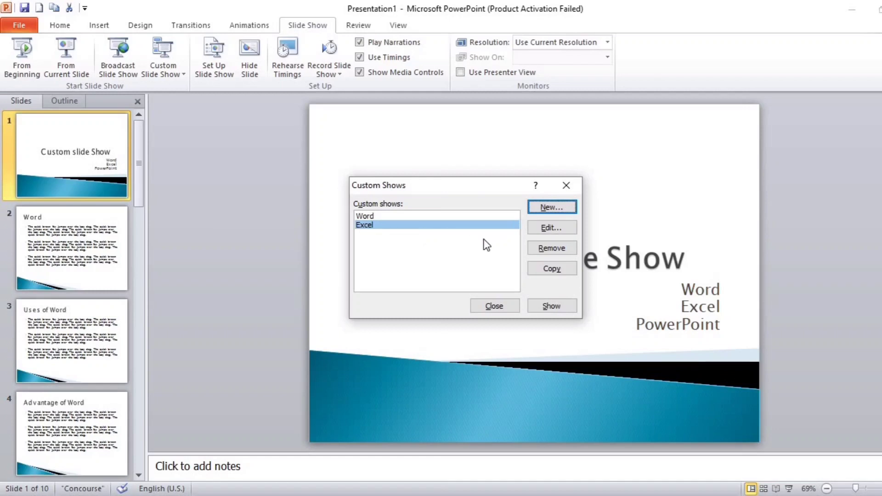
- Play the Excel show through Excel, Uses Excel and Advantages Excel, then exit to Normal view
click(555, 307)
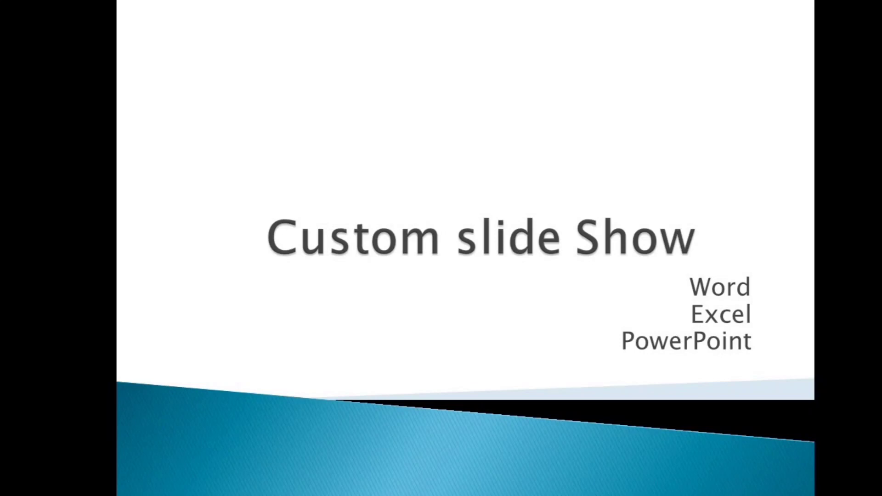
key(Right)
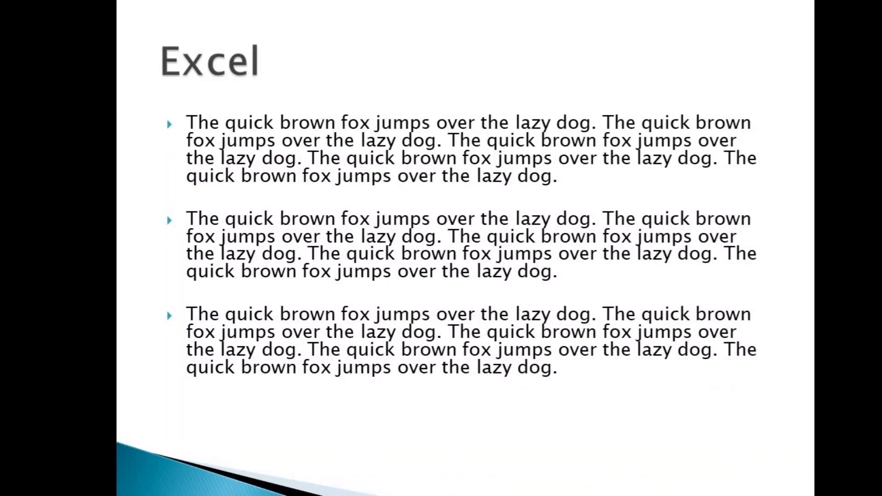
key(Right)
key(Right)
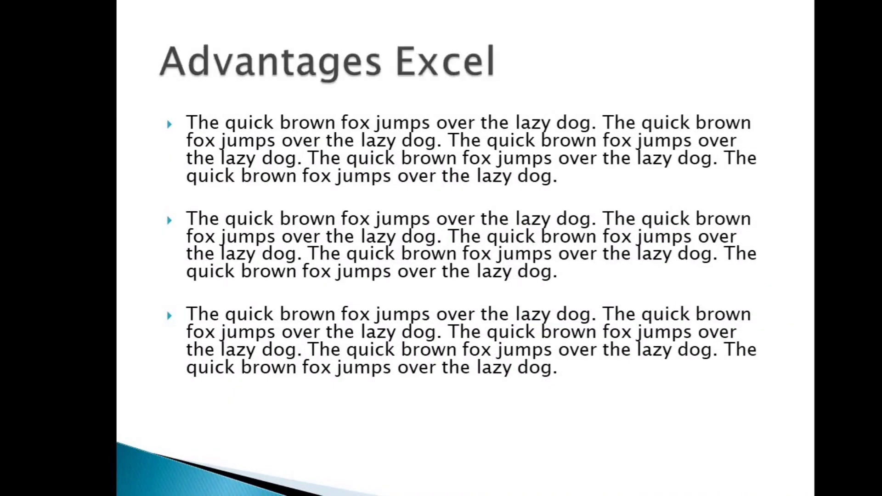
key(Right)
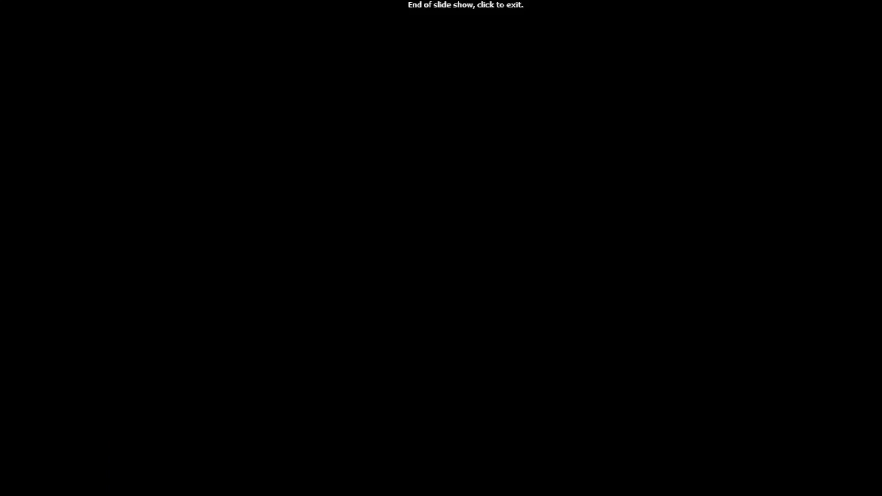
click(556, 311)
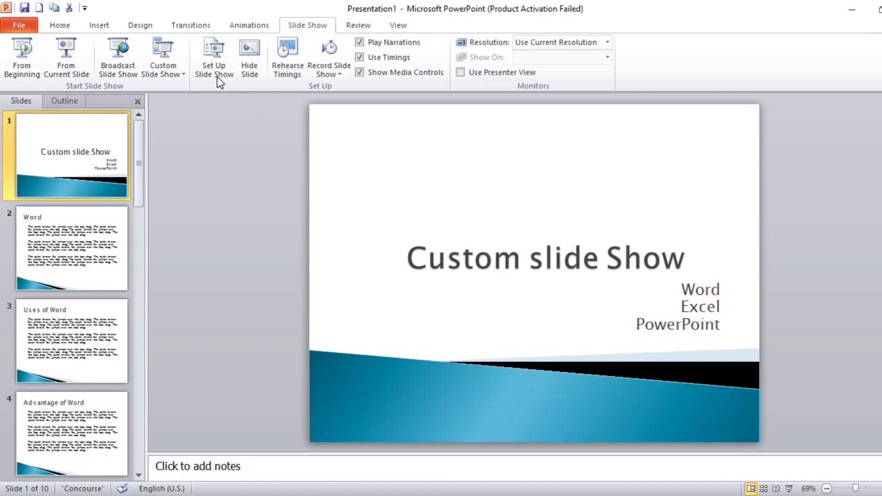
click(343, 263)
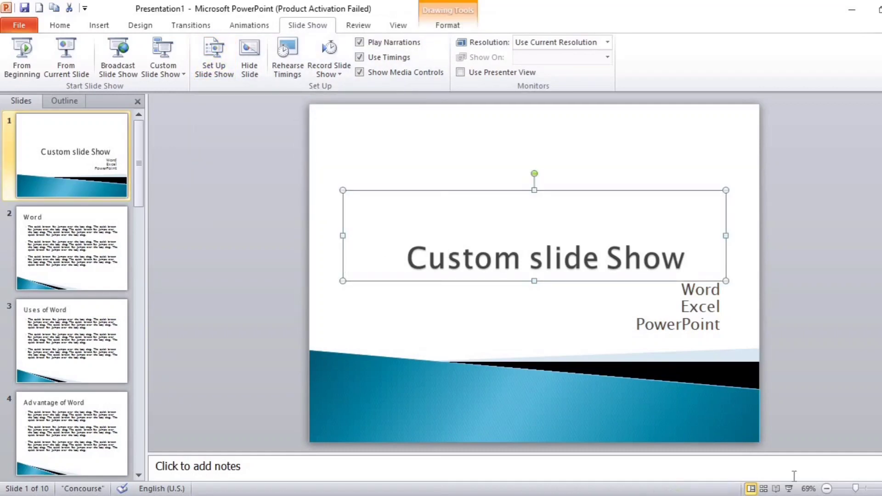
click(789, 489)
click(789, 490)
click(789, 489)
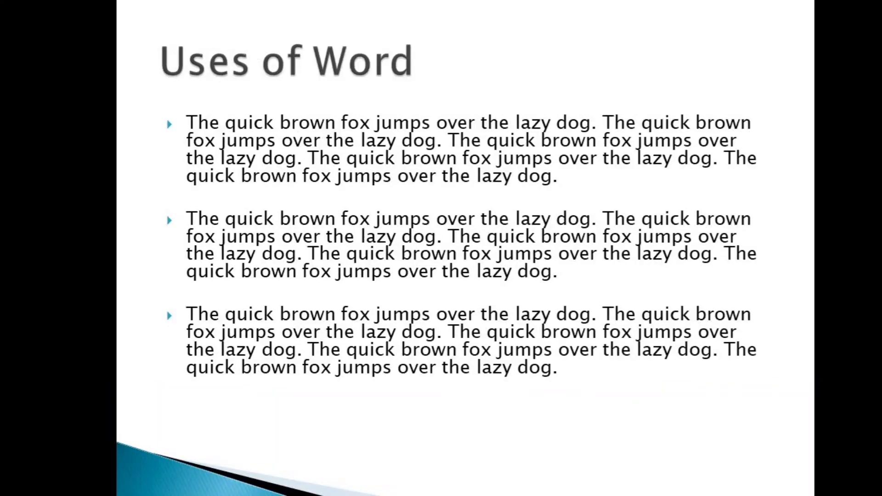
key(Right)
key(Right)
key(Right)
key(Right)
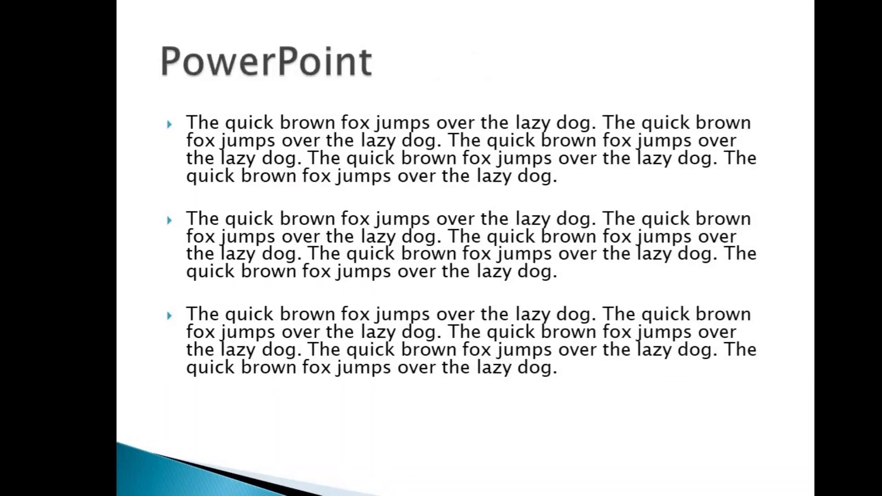
key(Right)
key(Right)
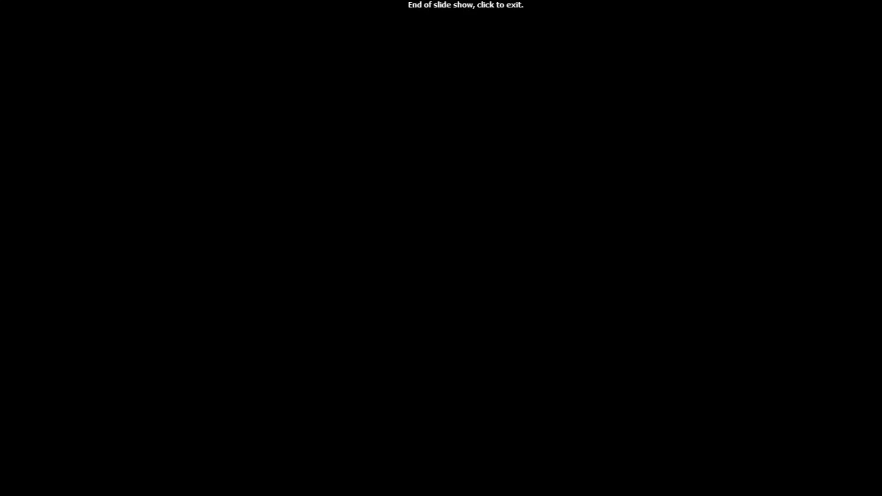
click(789, 490)
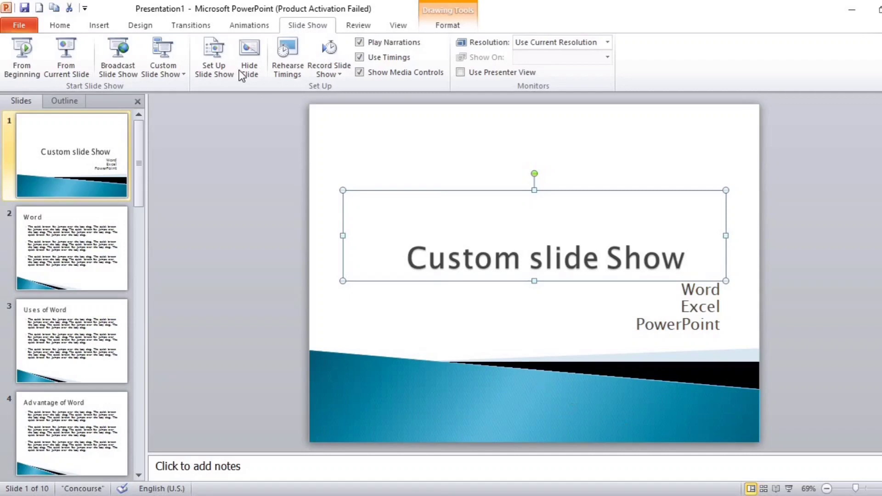
- In Set Up Slide Show, choose Custom show 'Word' instead of all slides and confirm
click(218, 62)
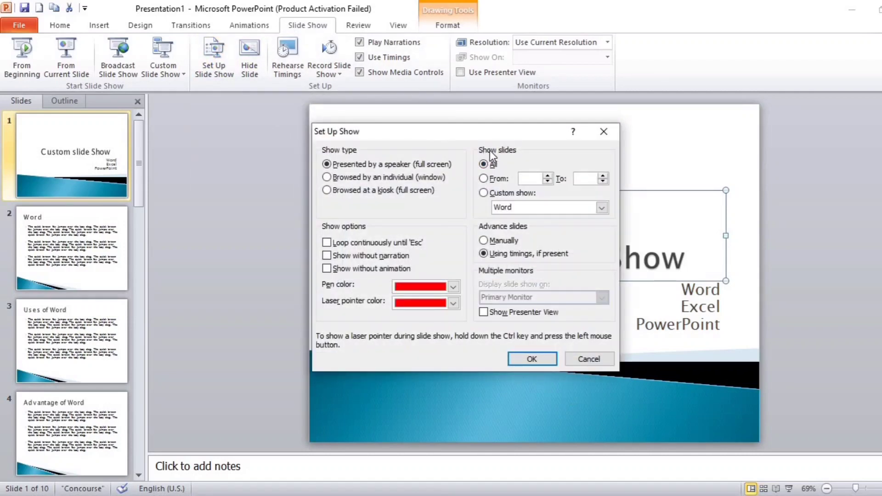
click(484, 194)
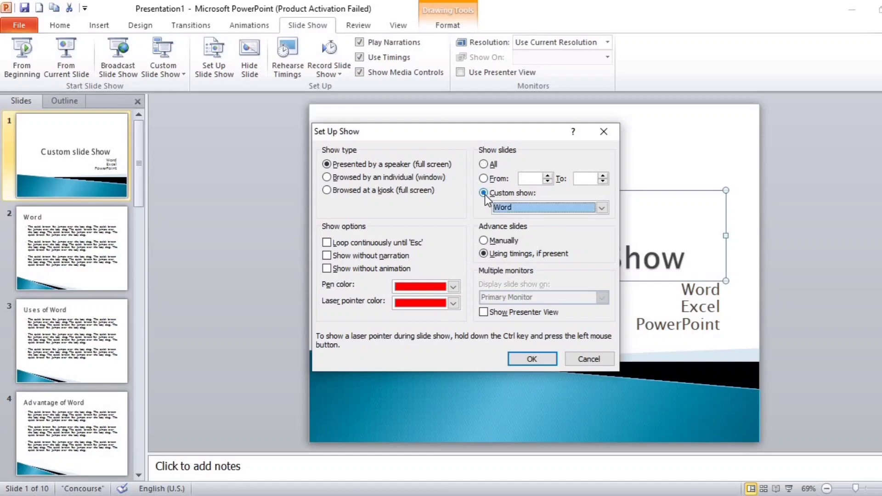
click(536, 208)
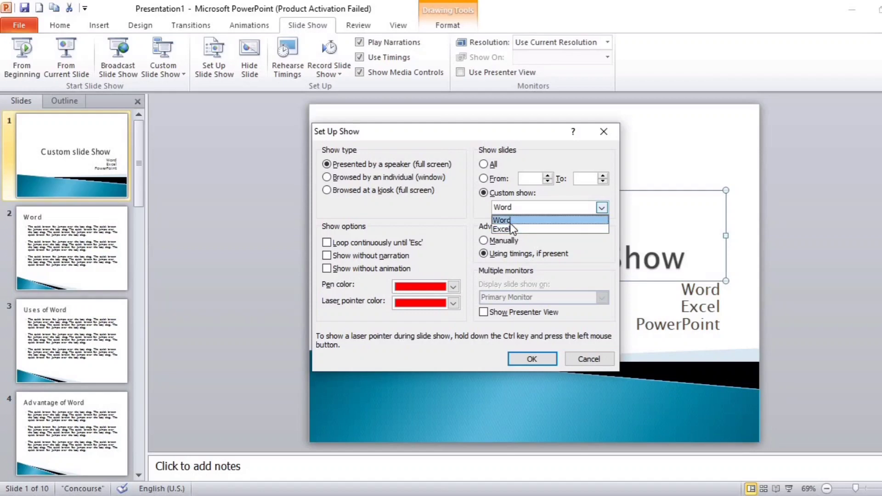
click(511, 222)
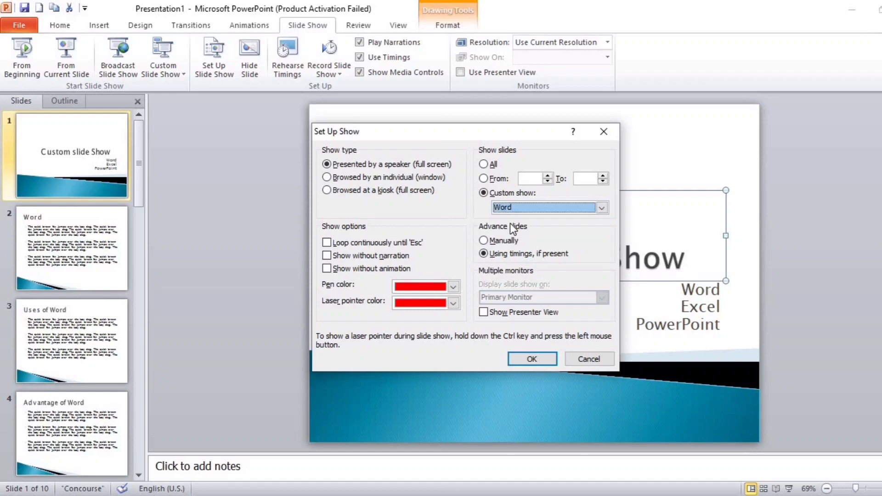
click(531, 360)
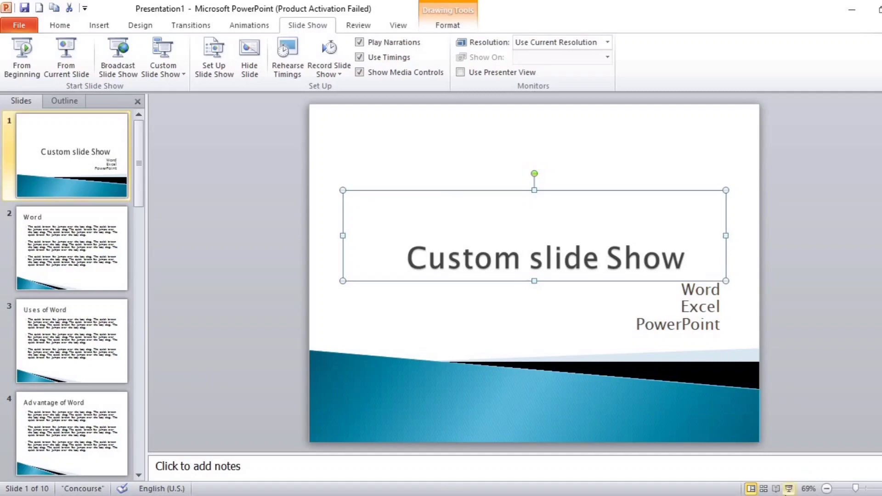
click(789, 488)
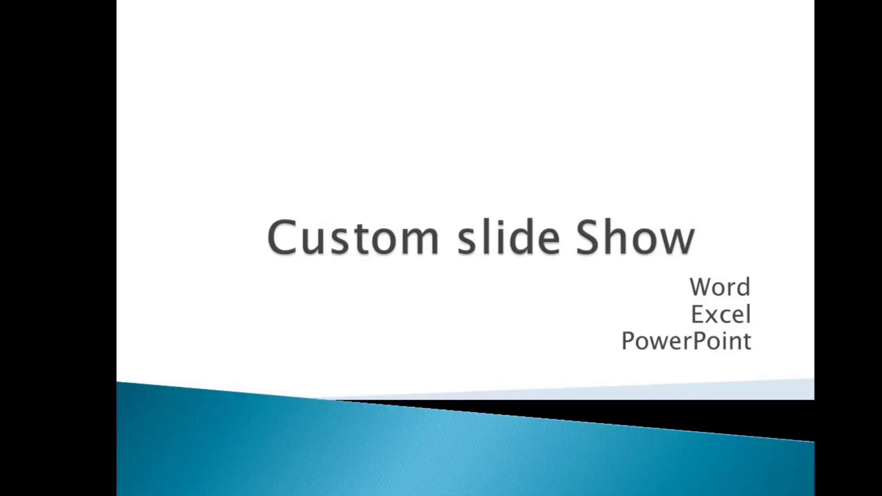
key(Right)
key(Right)
key(Right)
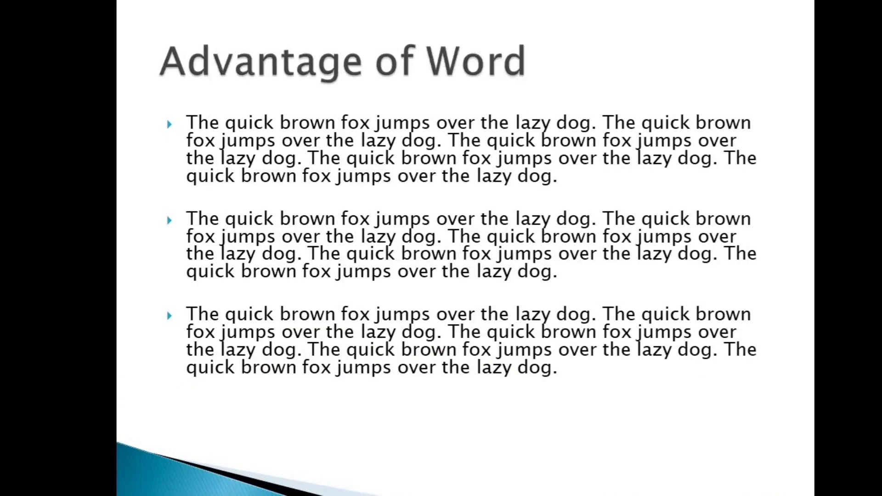
key(Right)
key(Right)
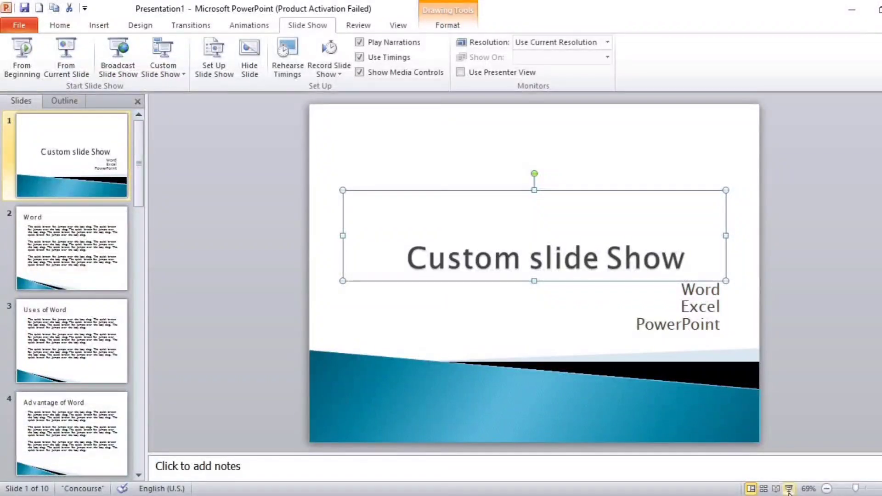